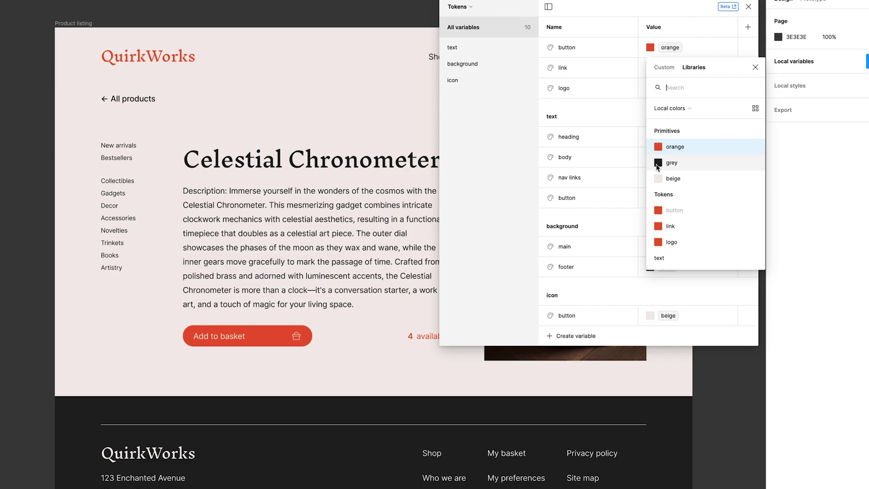
Step: Alias the button token to the grey primitive so Add to basket turns dark
{"action": "left_click", "coordinate": [658, 163]}
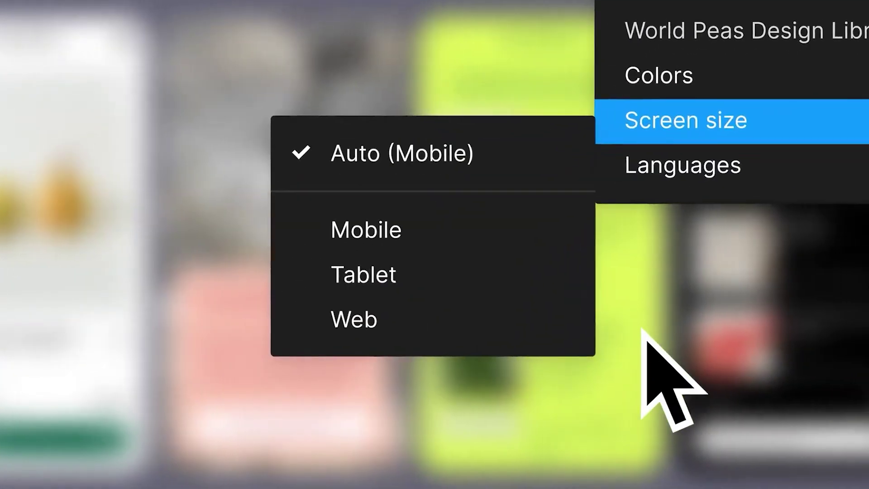
{"action": "left_click", "coordinate": [368, 377]}
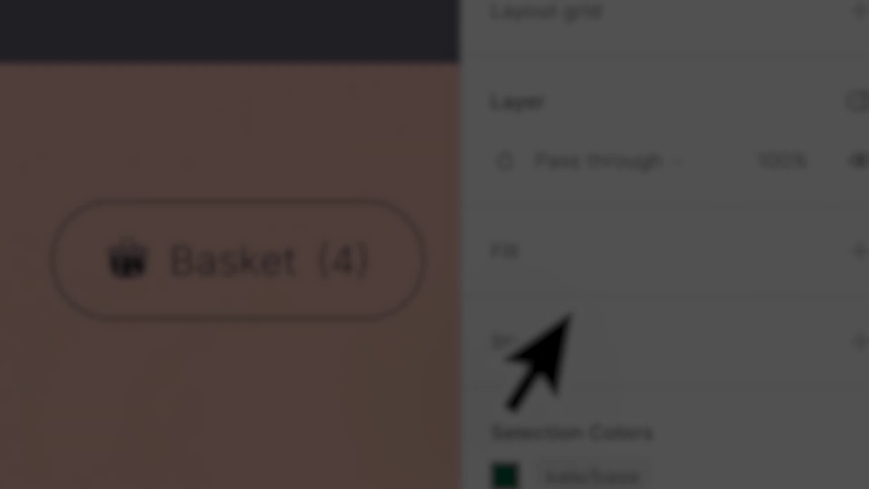
{"action": "left_click", "coordinate": [855, 101]}
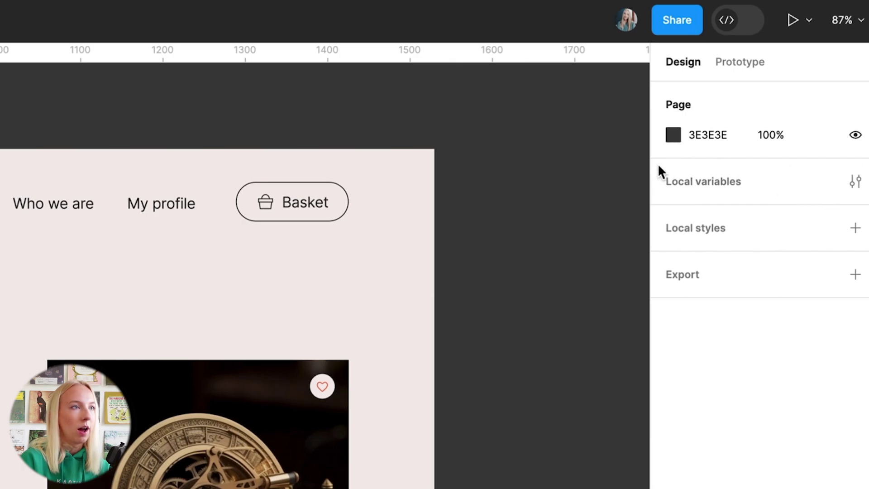
Step: In Local variables, add a colour variable 'orange' set to the ED5B31 document colour
{"action": "left_click", "coordinate": [720, 187]}
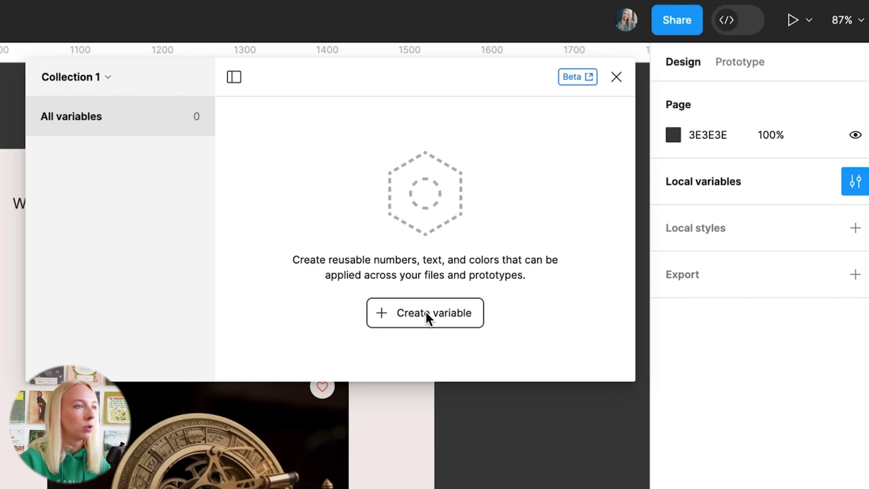
{"action": "left_click", "coordinate": [445, 317]}
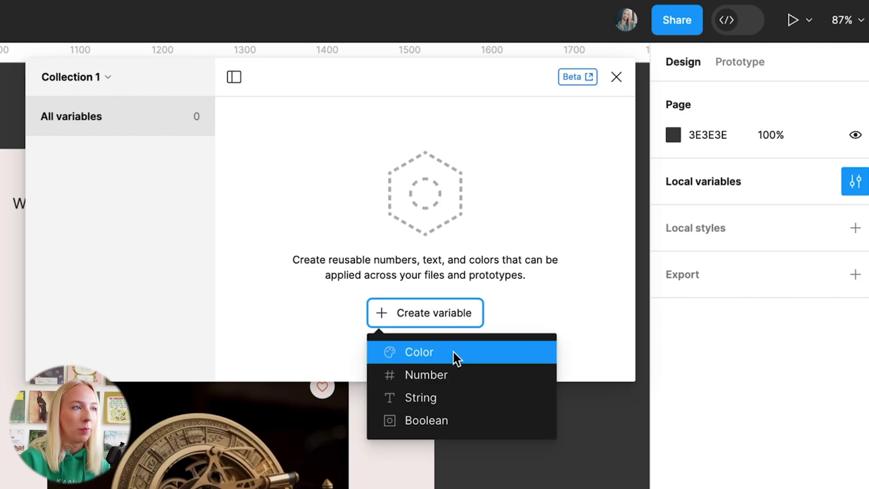
{"action": "left_click", "coordinate": [456, 352]}
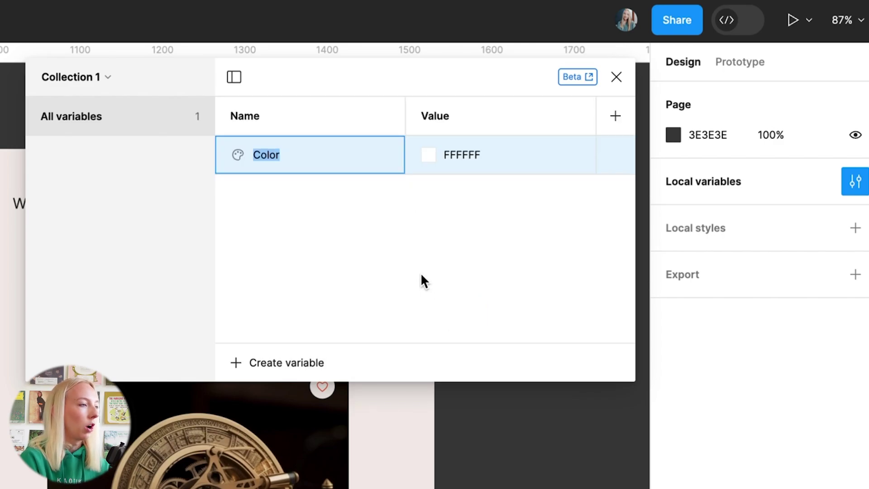
{"action": "type", "text": "orange"}
{"action": "left_click", "coordinate": [429, 155]}
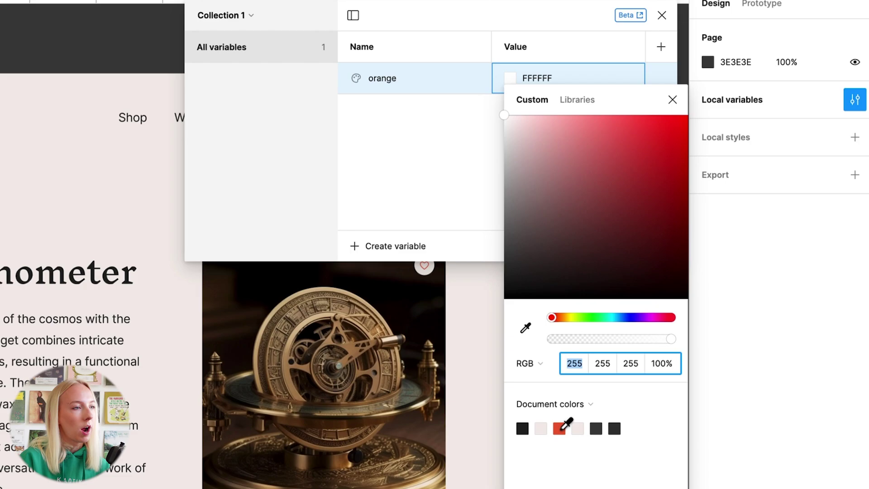
{"action": "left_click", "coordinate": [560, 429]}
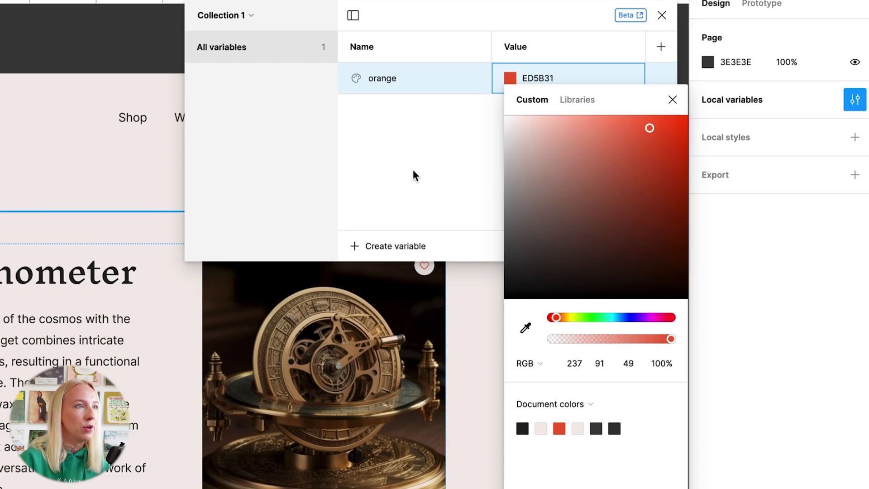
Step: Create and apply a 'grey' variable from the Product listing frame's 202020 selection colour
{"action": "left_click", "coordinate": [673, 100]}
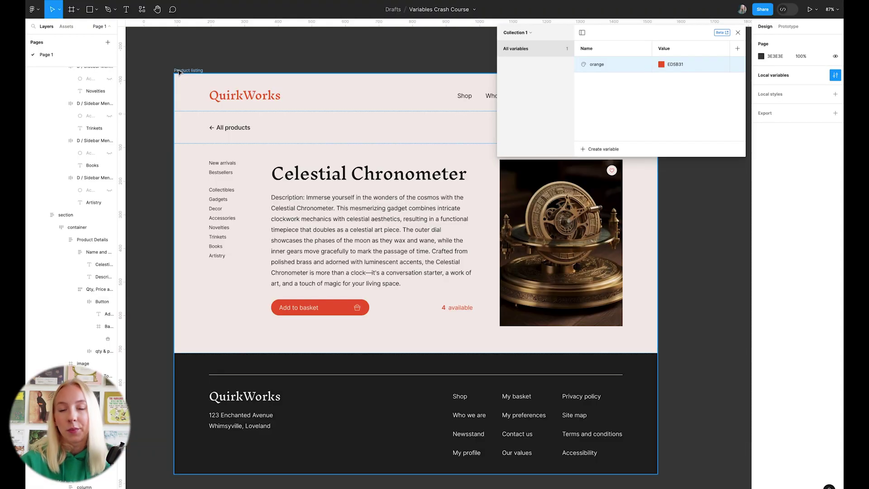
{"action": "left_click", "coordinate": [189, 71]}
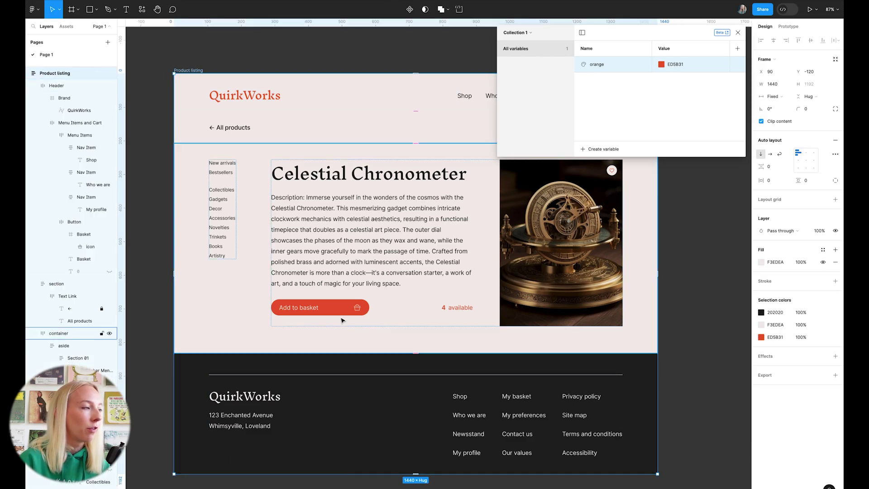
{"action": "double_click", "coordinate": [301, 179]}
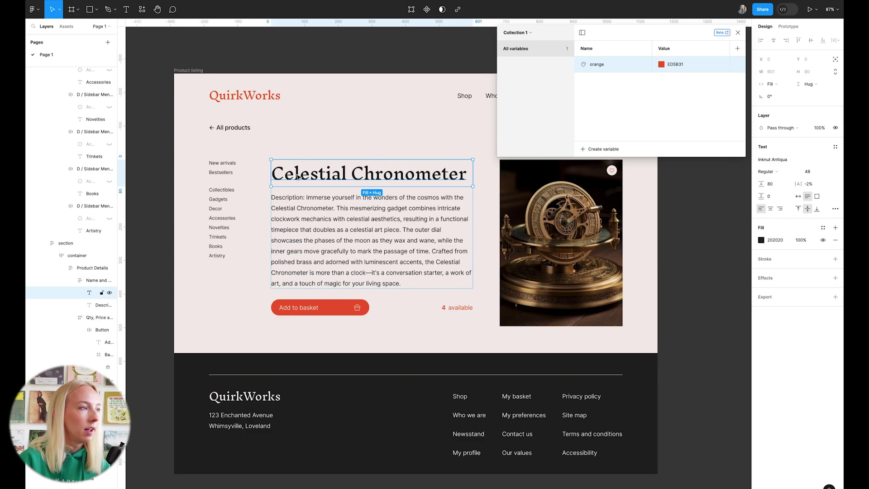
{"action": "left_click", "coordinate": [194, 71]}
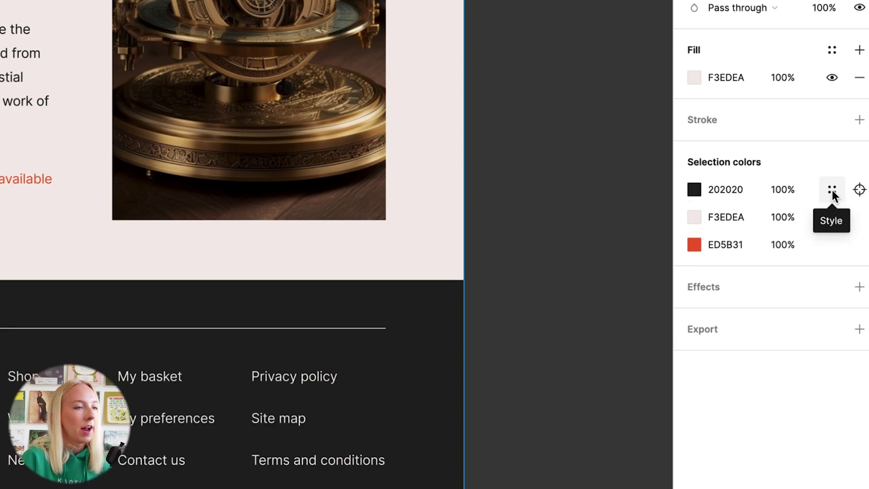
{"action": "left_click", "coordinate": [832, 190]}
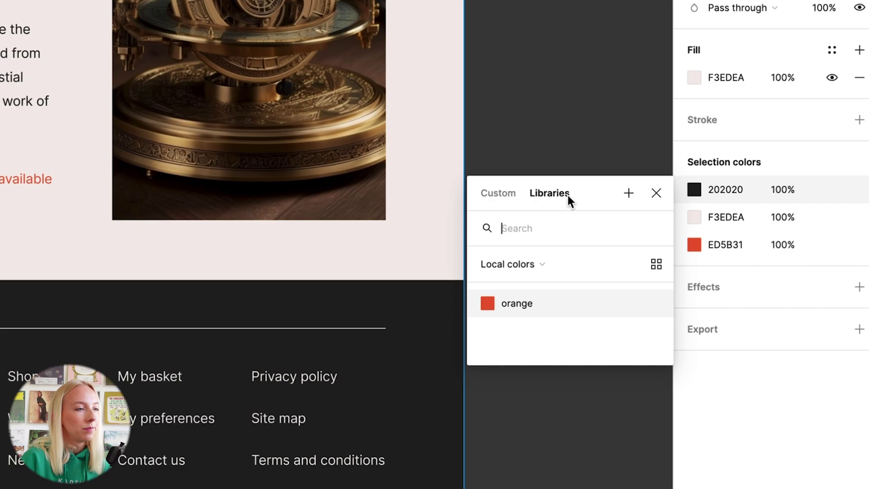
{"action": "left_click", "coordinate": [628, 192]}
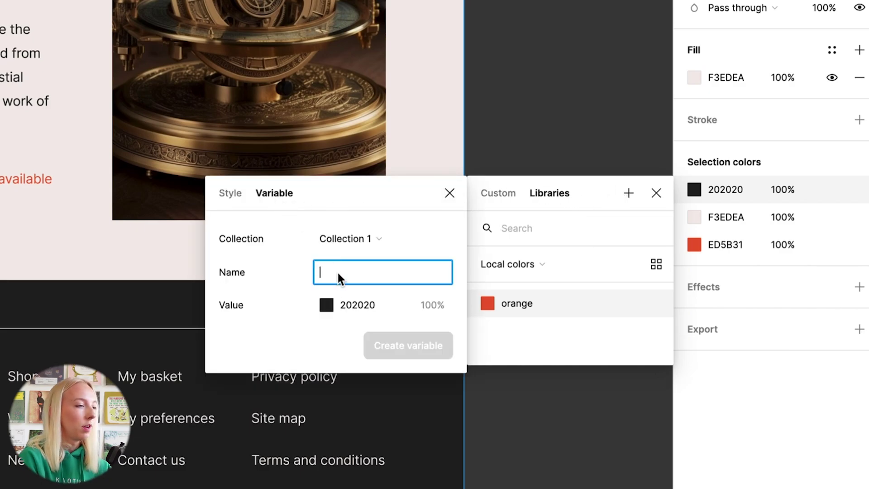
{"action": "type", "text": "grey"}
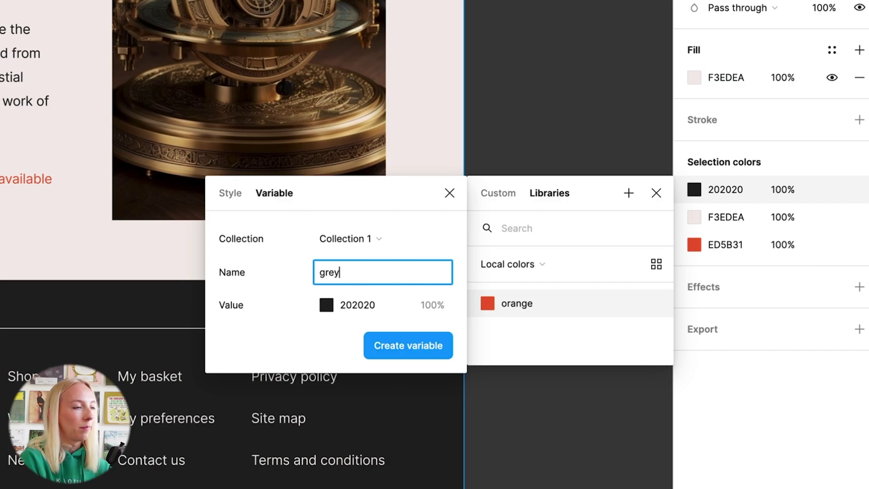
{"action": "left_click", "coordinate": [415, 348]}
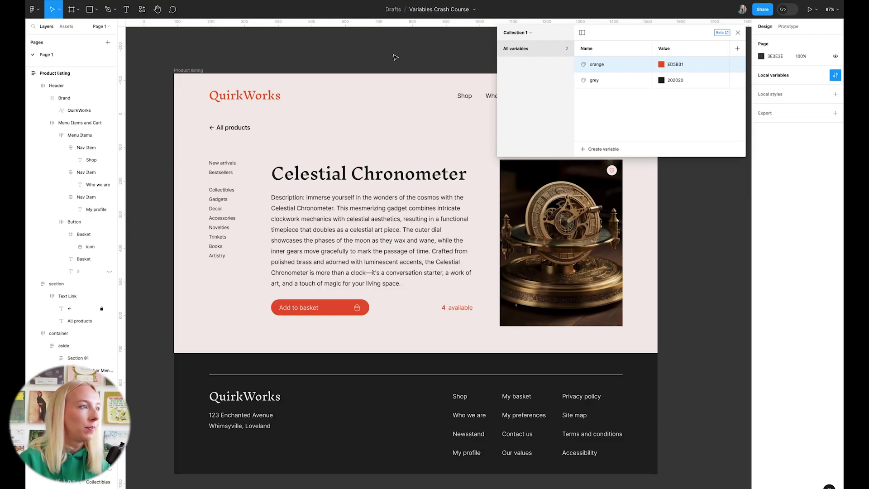
Step: Create and apply a 'beige' variable from the frame's F3EDEA selection colour
{"action": "left_click", "coordinate": [189, 70]}
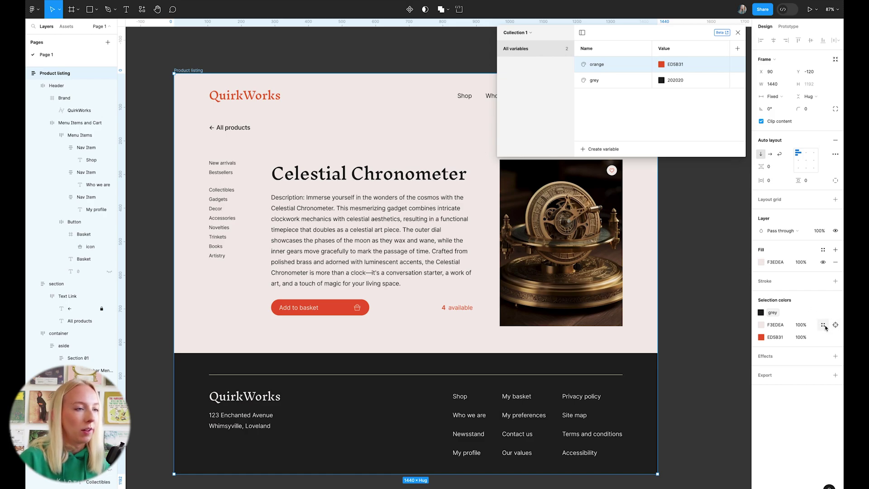
{"action": "left_click", "coordinate": [825, 326]}
{"action": "left_click", "coordinate": [732, 326]}
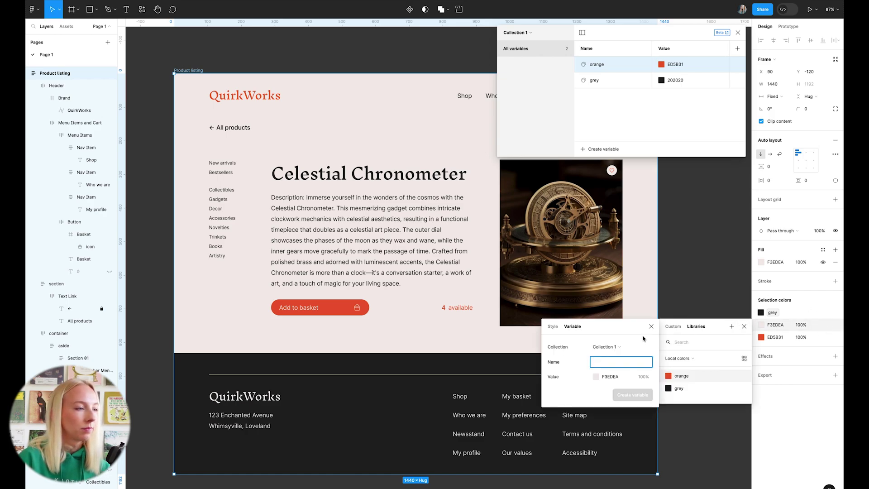
{"action": "type", "text": "beige"}
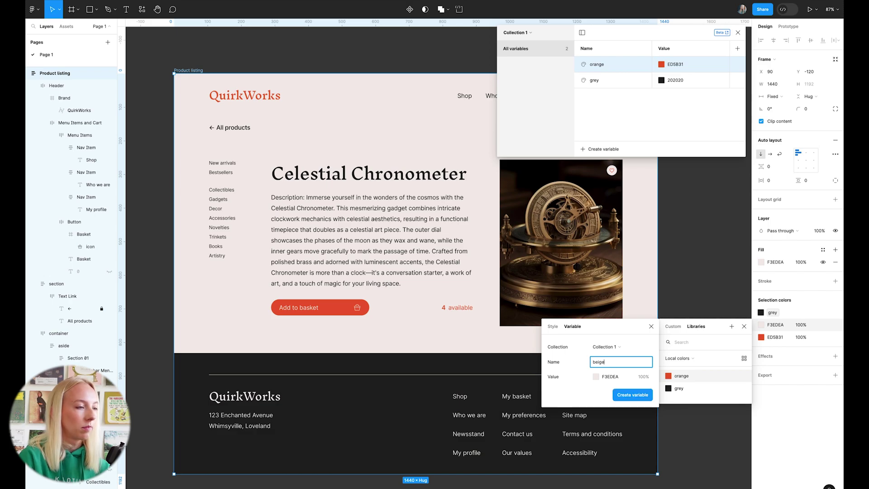
{"action": "left_click", "coordinate": [633, 395]}
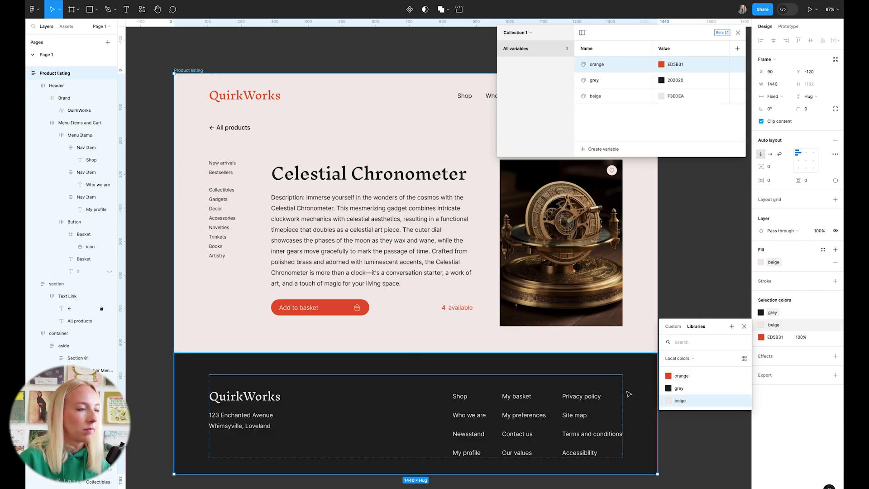
Step: Bind the frame's ED5B31 colour to the orange variable
{"action": "left_click", "coordinate": [744, 326]}
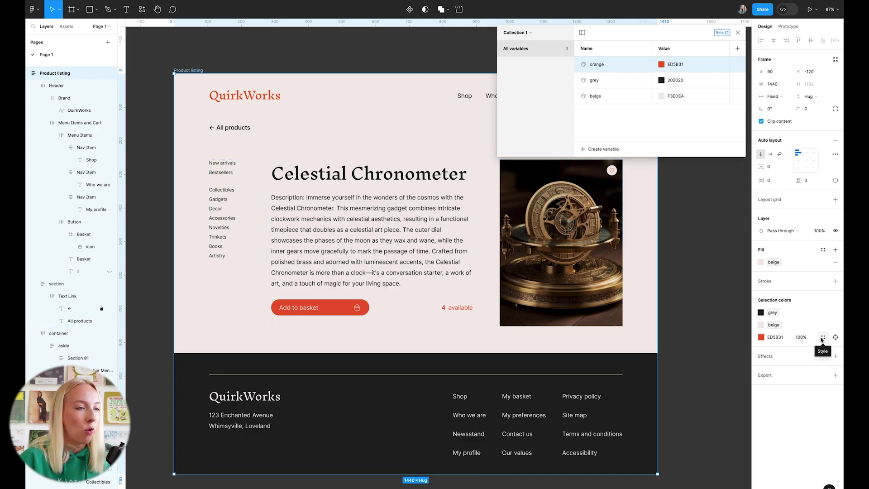
{"action": "left_click", "coordinate": [823, 338]}
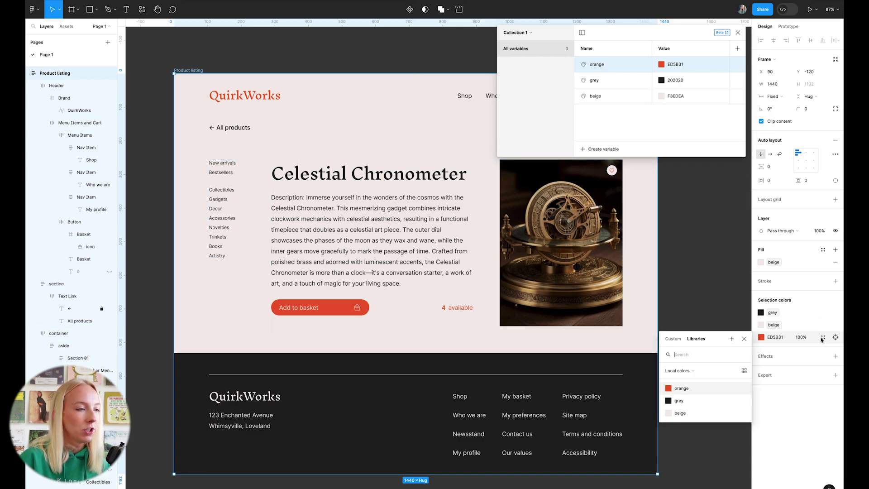
{"action": "left_click", "coordinate": [669, 389]}
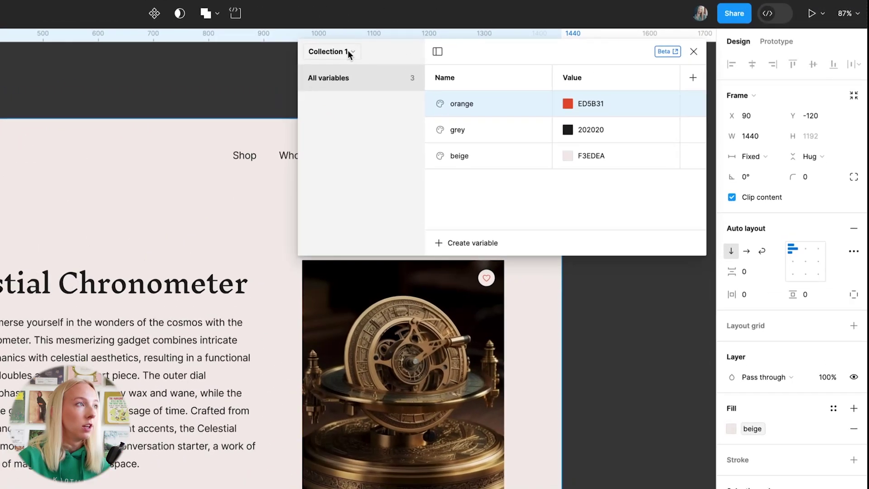
Step: Rename Collection 1 to 'Primitives' from the collection dropdown
{"action": "left_click", "coordinate": [525, 33]}
{"action": "left_click", "coordinate": [284, 114]}
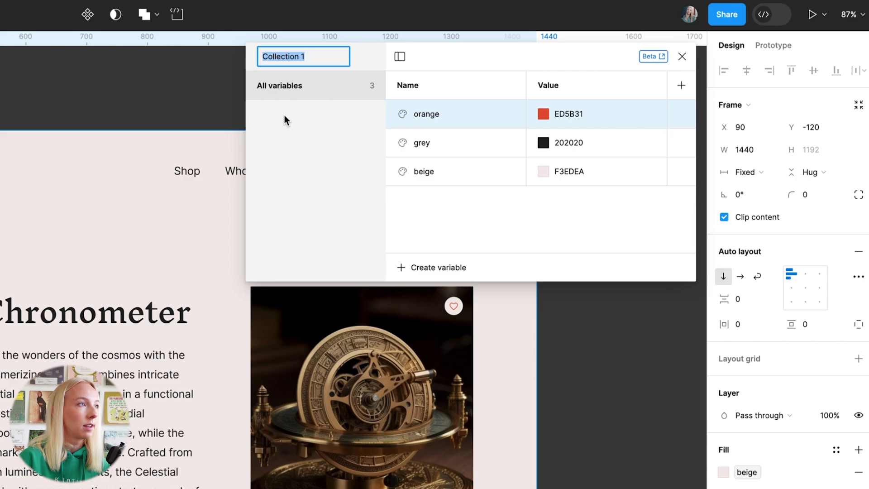
{"action": "type", "text": "Primitives"}
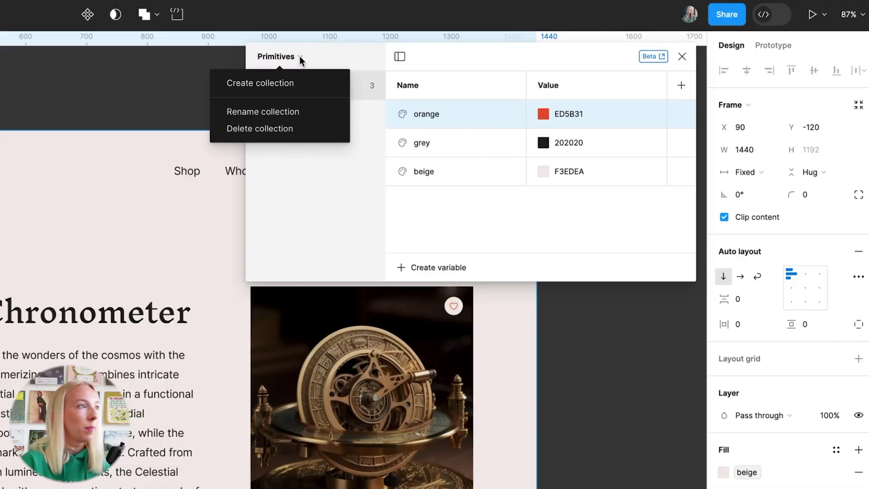
Step: Create a new variable collection and name it 'Tokens'
{"action": "left_click", "coordinate": [275, 84]}
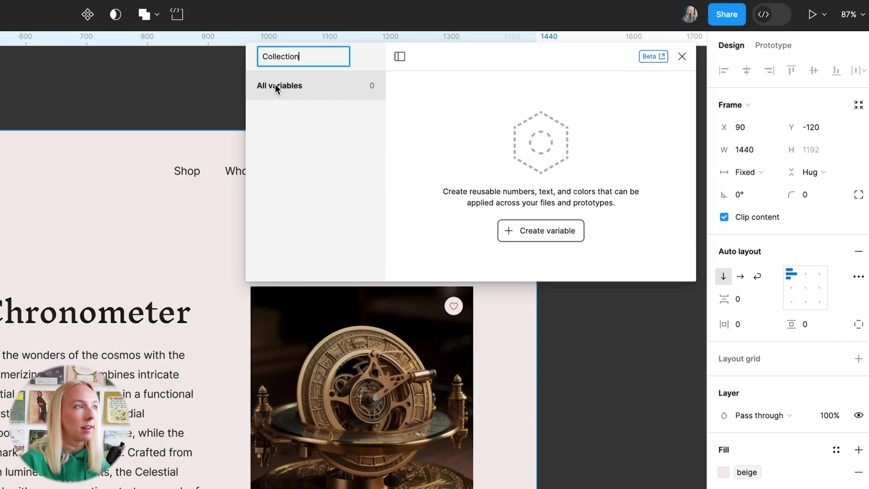
{"action": "double_click", "coordinate": [312, 55]}
{"action": "type", "text": "Tokens"}
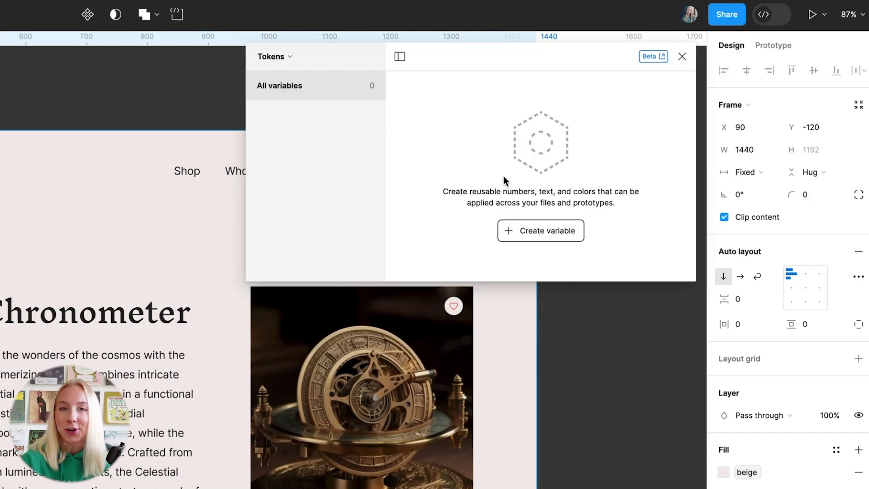
Step: Add a colour variable 'button' to Tokens and begin choosing its value from existing variables
{"action": "left_click", "coordinate": [569, 233]}
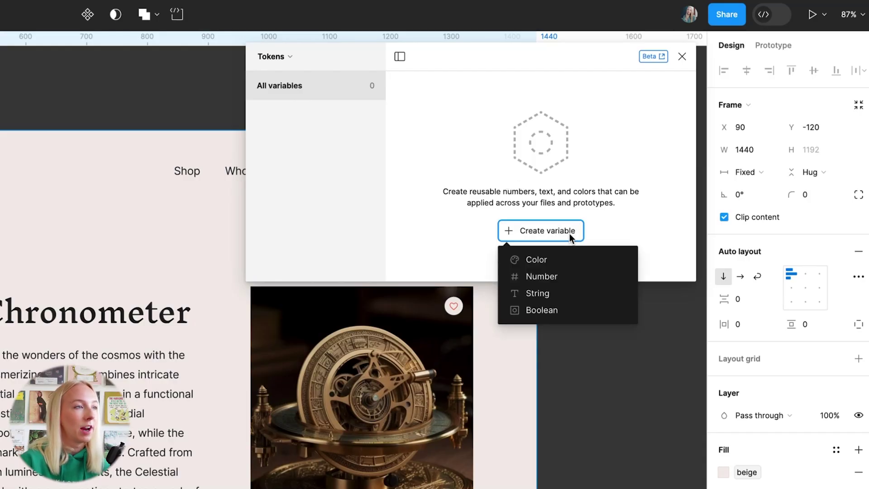
{"action": "left_click", "coordinate": [551, 257]}
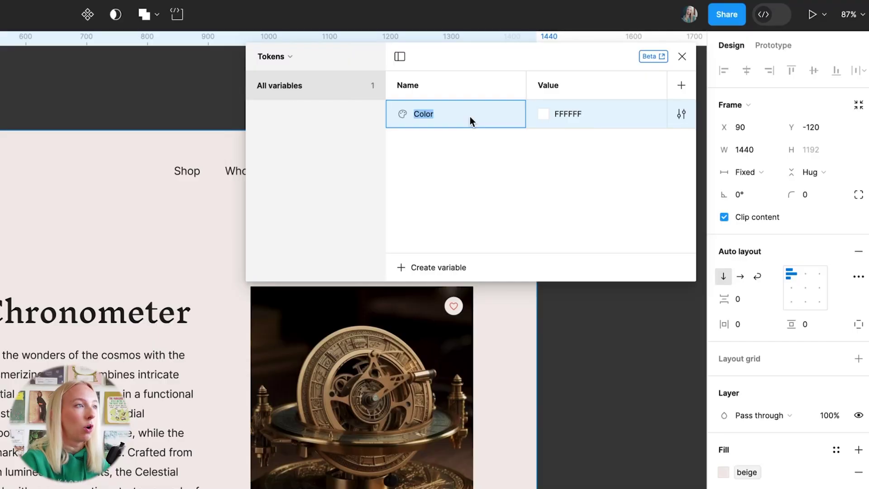
{"action": "type", "text": "buttom"}
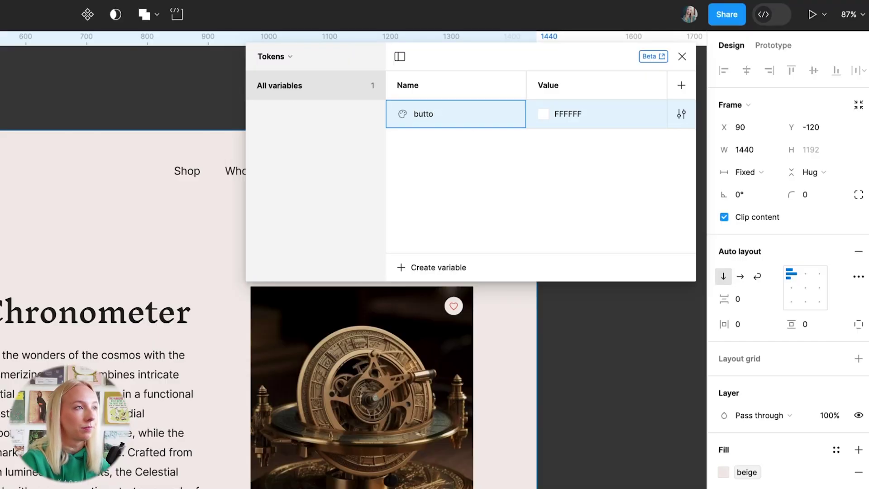
{"action": "key", "text": "Return"}
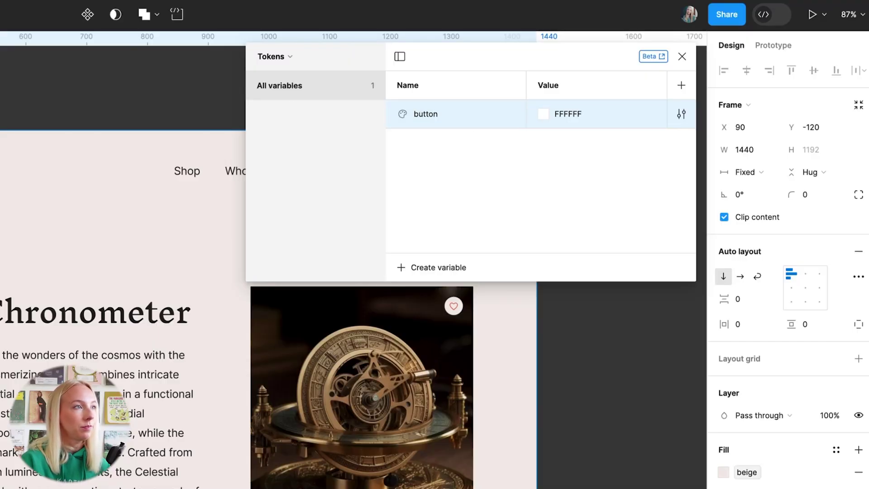
{"action": "left_click", "coordinate": [544, 113]}
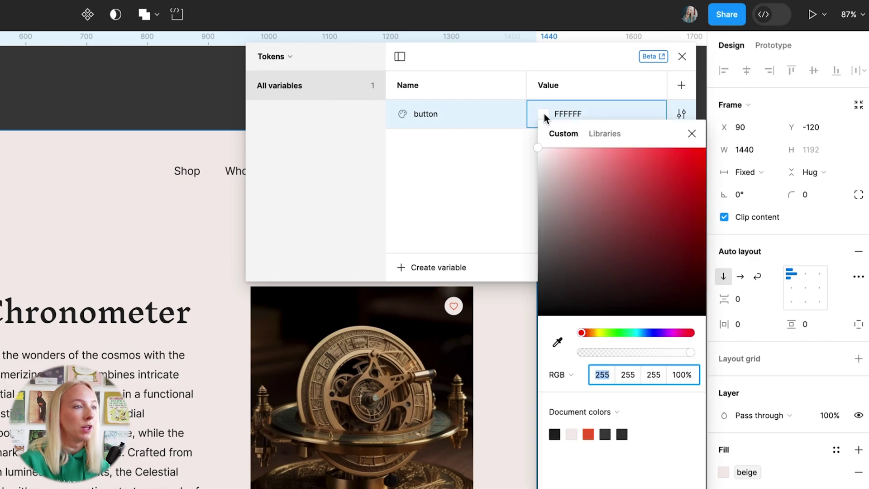
{"action": "left_click", "coordinate": [602, 135]}
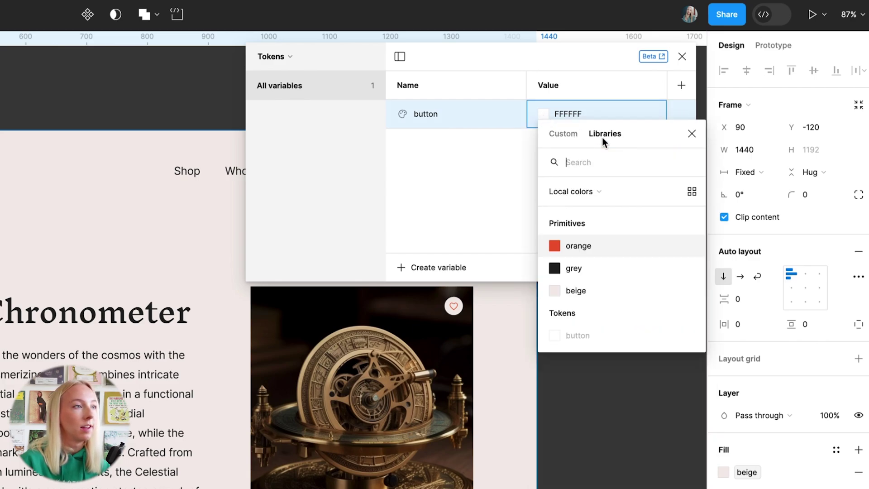
Step: Alias button to orange, then add a colour token 'link' and start setting its value
{"action": "left_click", "coordinate": [556, 244]}
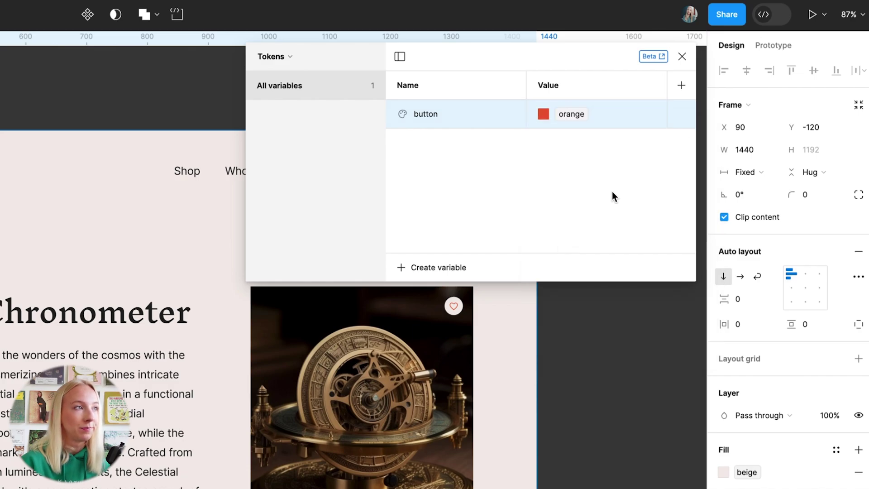
{"action": "left_click", "coordinate": [434, 267]}
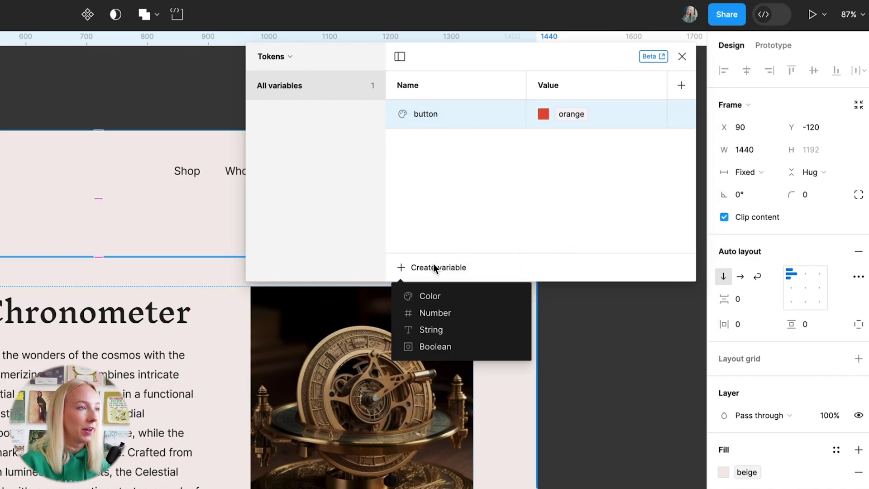
{"action": "left_click", "coordinate": [431, 296]}
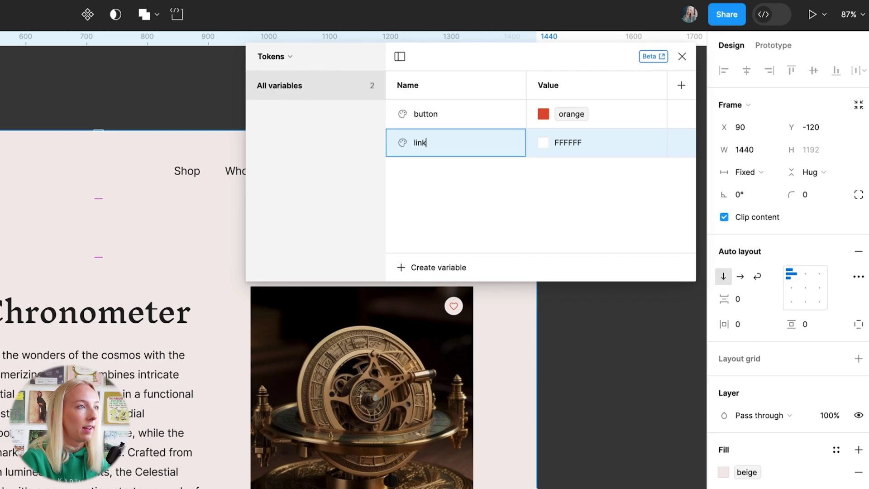
{"action": "left_click", "coordinate": [542, 142]}
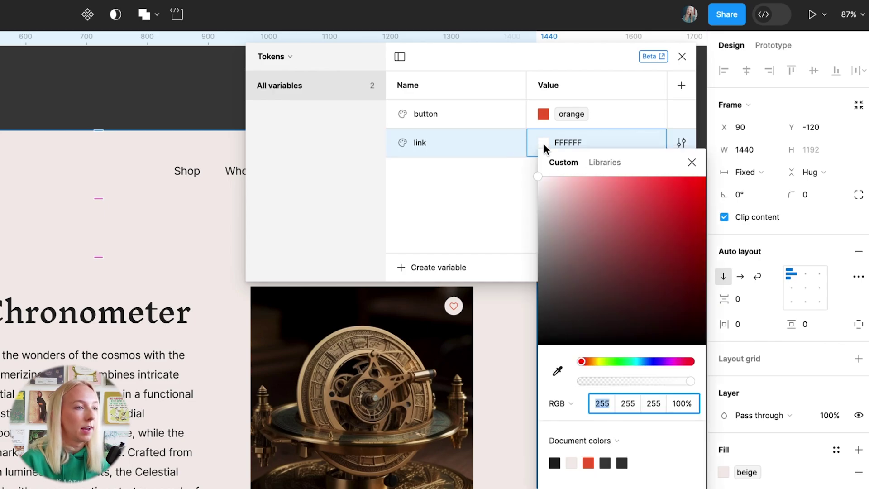
{"action": "left_click", "coordinate": [607, 162]}
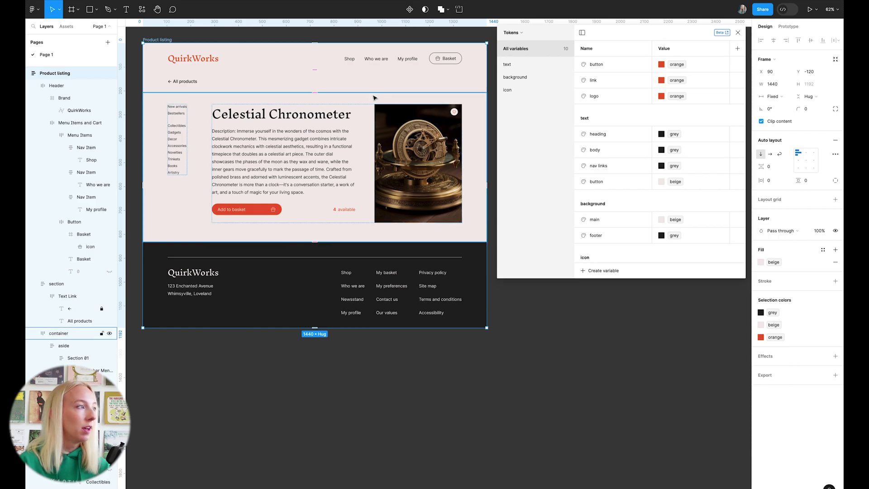
Step: Bind the QuirkWorks logo's orange selection colour to the logo token, closing the Variables panel
{"action": "left_click", "coordinate": [192, 58]}
{"action": "key", "text": "shift+2"}
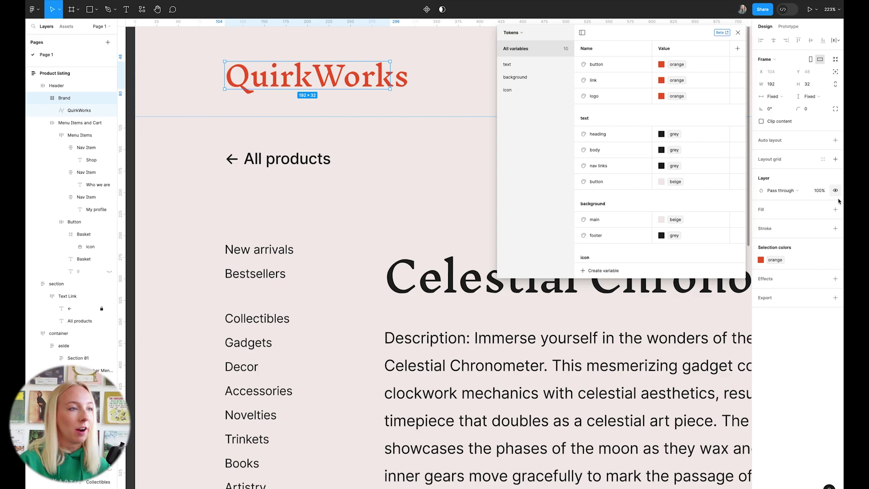
{"action": "left_click", "coordinate": [775, 260]}
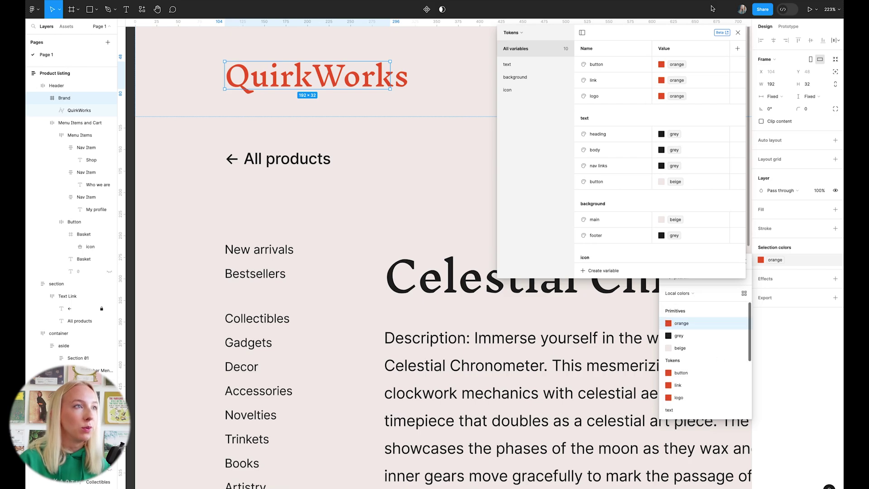
{"action": "left_click", "coordinate": [739, 34]}
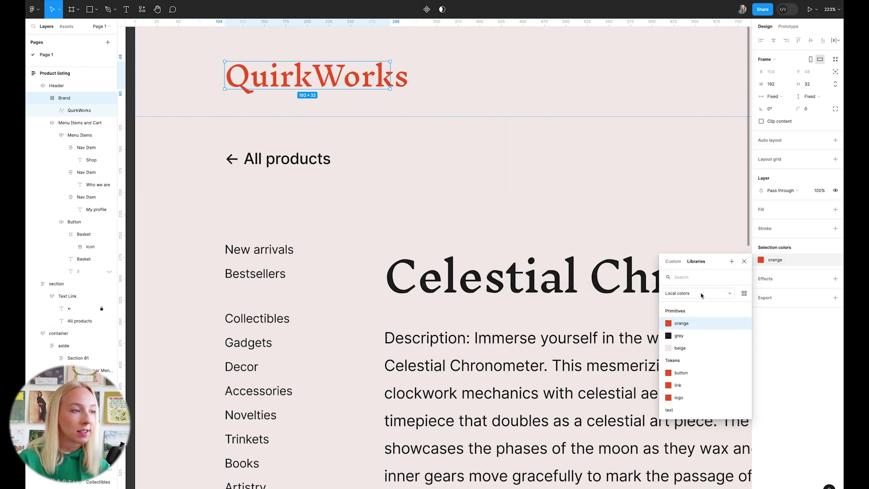
{"action": "scroll", "coordinate": [690, 340], "scroll_direction": "down", "scroll_amount": 2}
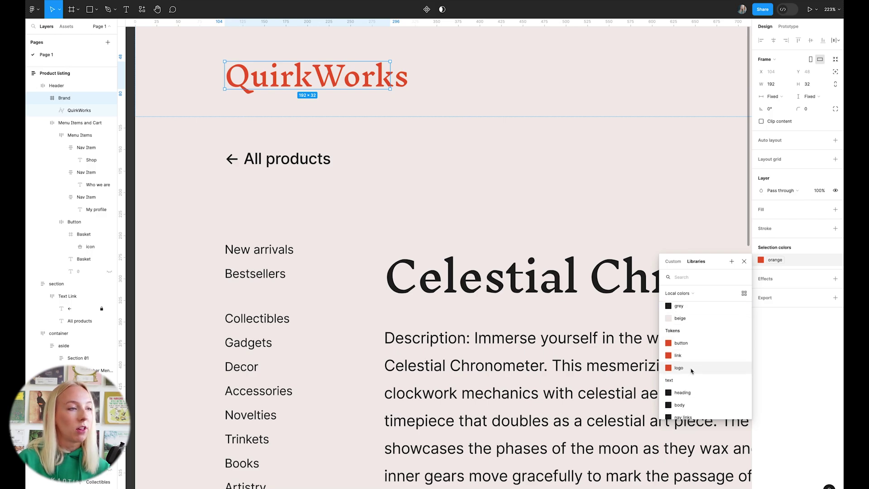
{"action": "left_click", "coordinate": [694, 370]}
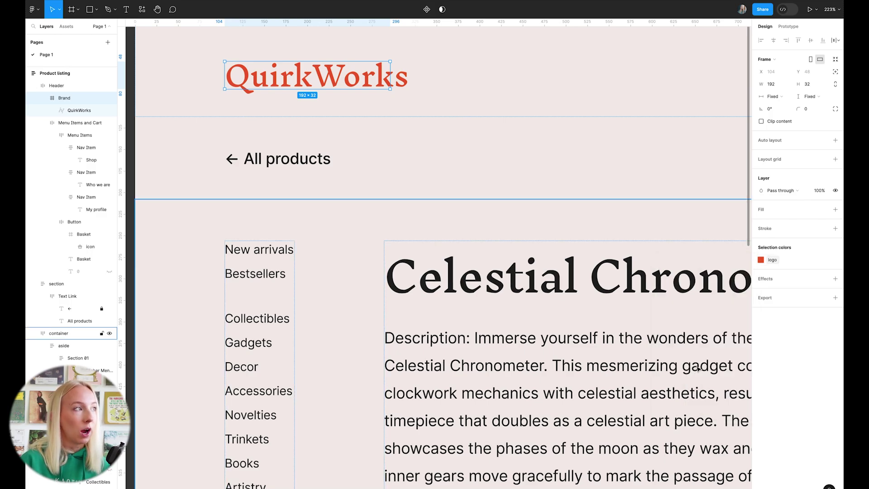
{"action": "scroll", "coordinate": [496, 118], "scroll_direction": "down", "scroll_amount": 5}
Step: Bind the Celestial Chronometer title to text/heading and the description to text/body
{"action": "left_click", "coordinate": [462, 203]}
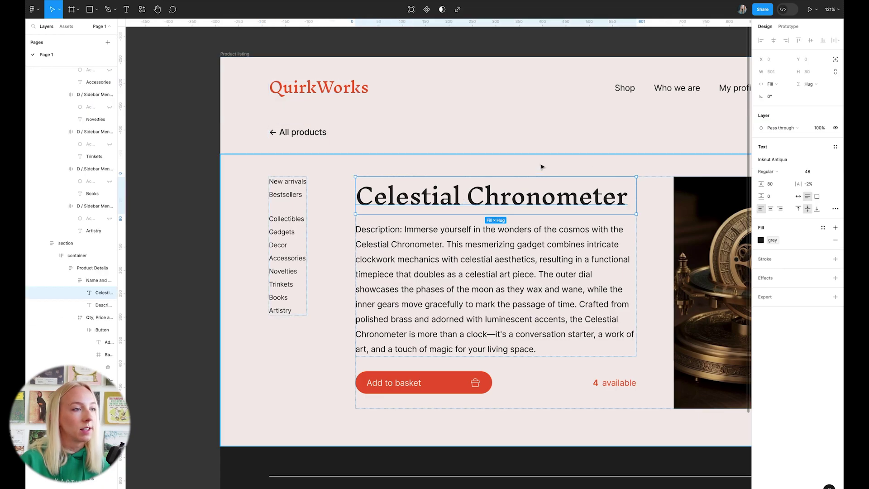
{"action": "left_click", "coordinate": [760, 240]}
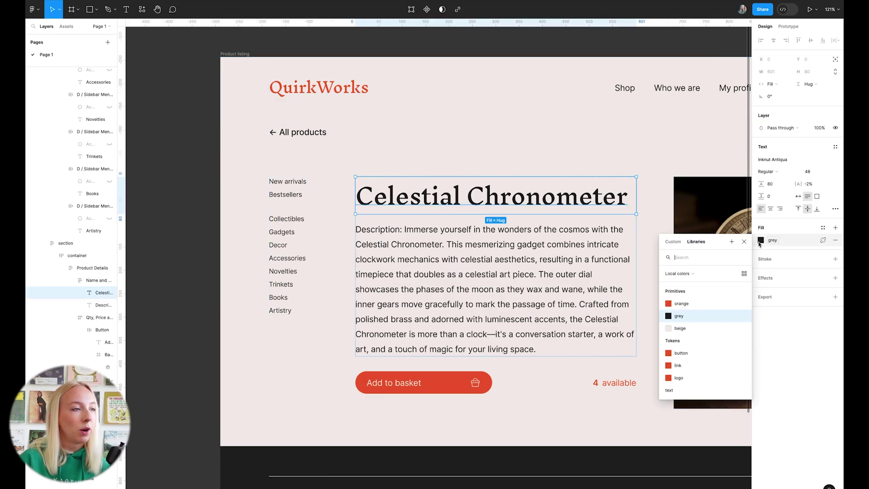
{"action": "scroll", "coordinate": [714, 317], "scroll_direction": "down", "scroll_amount": 3}
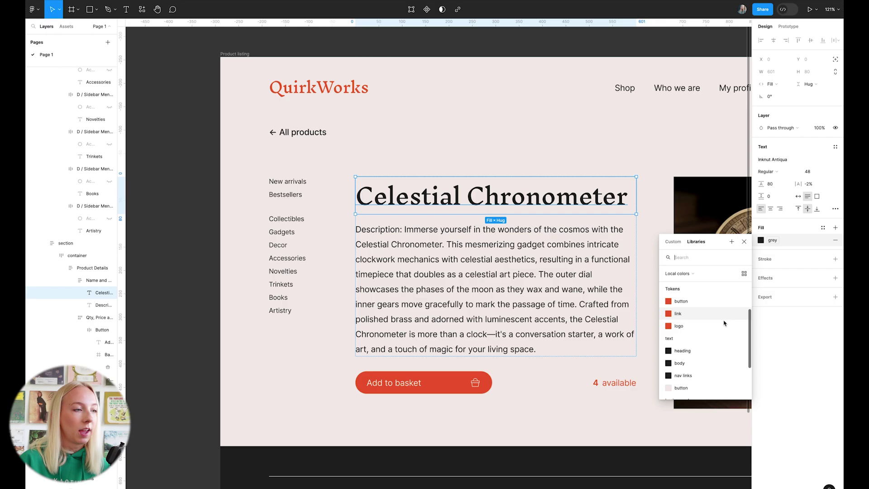
{"action": "scroll", "coordinate": [701, 303], "scroll_direction": "up", "scroll_amount": 1}
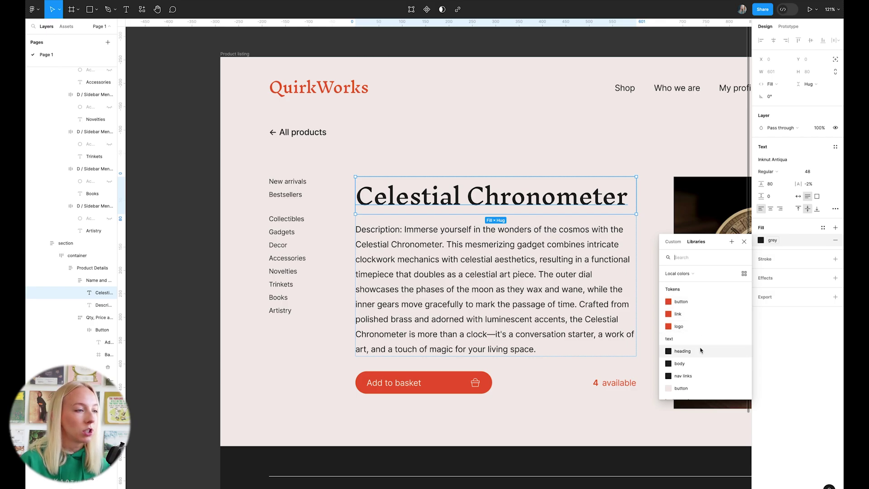
{"action": "key", "text": "Escape"}
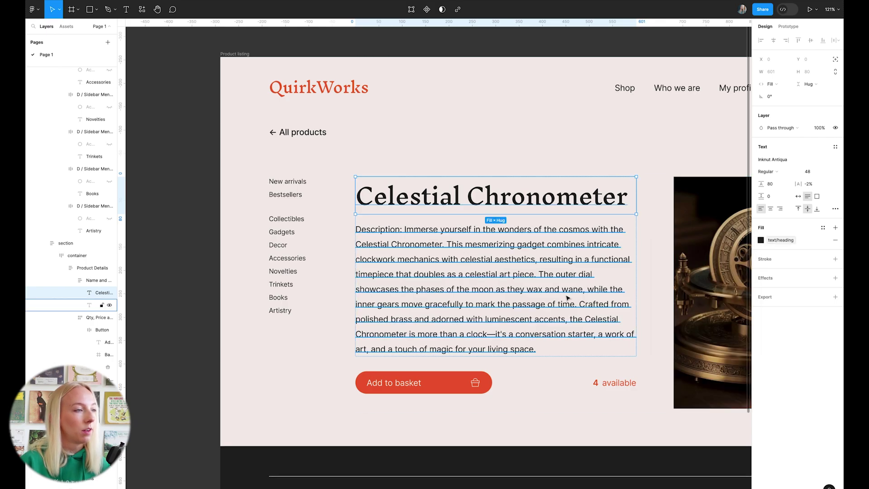
{"action": "key", "text": "Tab"}
{"action": "left_click", "coordinate": [767, 243]}
{"action": "scroll", "coordinate": [700, 335], "scroll_direction": "down", "scroll_amount": 2}
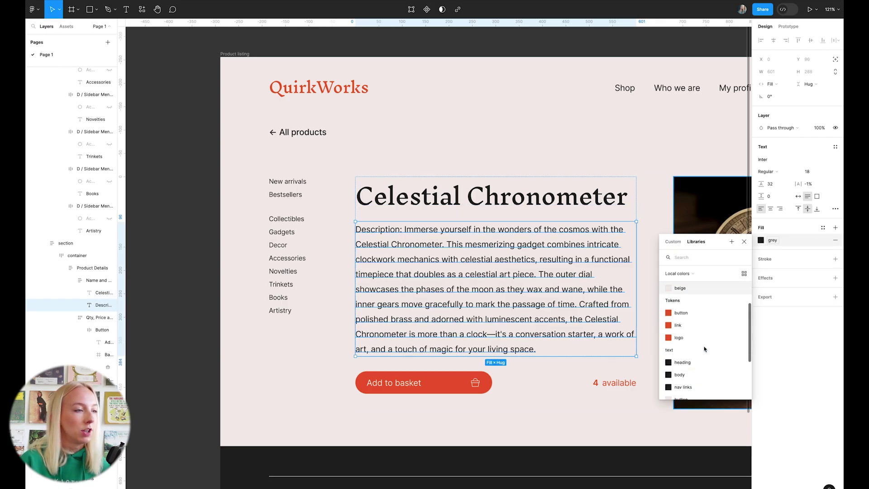
{"action": "left_click", "coordinate": [695, 329]}
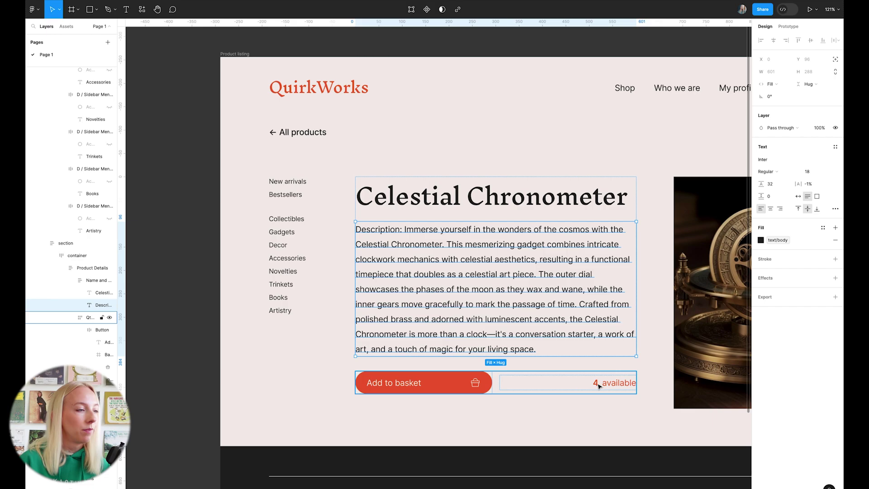
Step: Bind the Add to basket button fill to button and its label to text/button
{"action": "left_click", "coordinate": [435, 382]}
{"action": "left_click", "coordinate": [761, 262]}
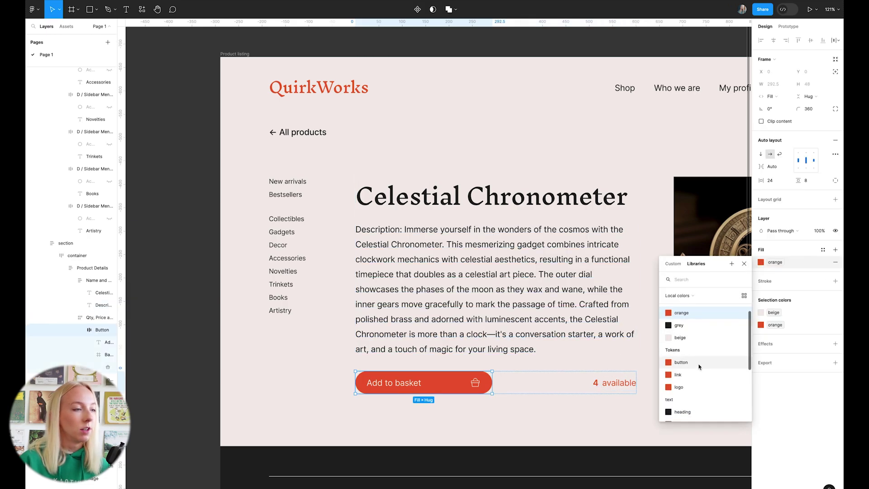
{"action": "left_click", "coordinate": [701, 366]}
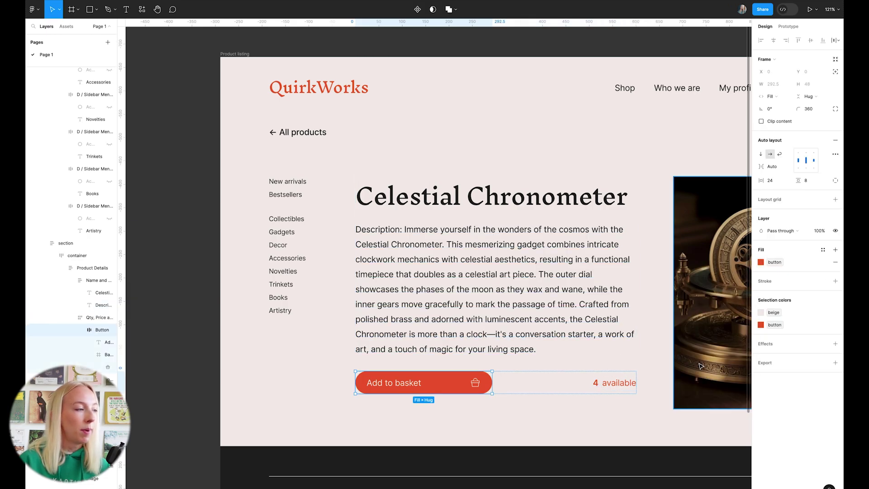
{"action": "left_click", "coordinate": [413, 388]}
{"action": "left_click", "coordinate": [774, 241]}
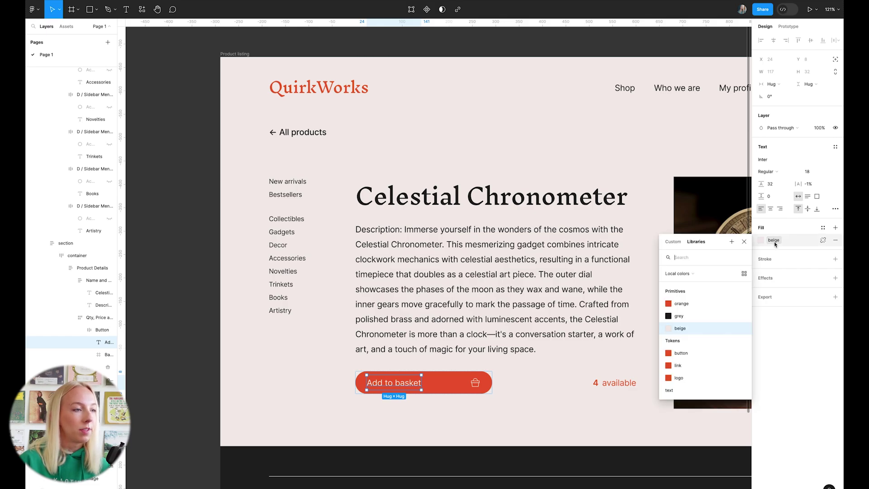
{"action": "scroll", "coordinate": [719, 339], "scroll_direction": "down", "scroll_amount": 5}
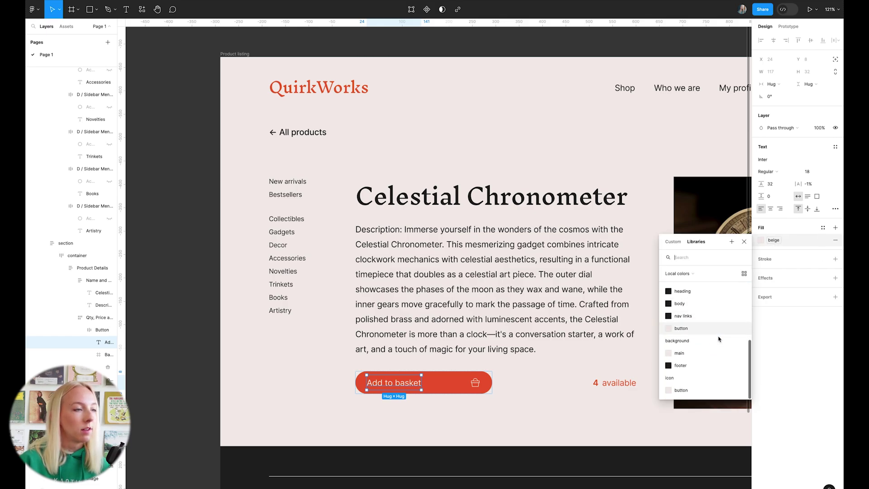
{"action": "scroll", "coordinate": [719, 339], "scroll_direction": "up", "scroll_amount": 2}
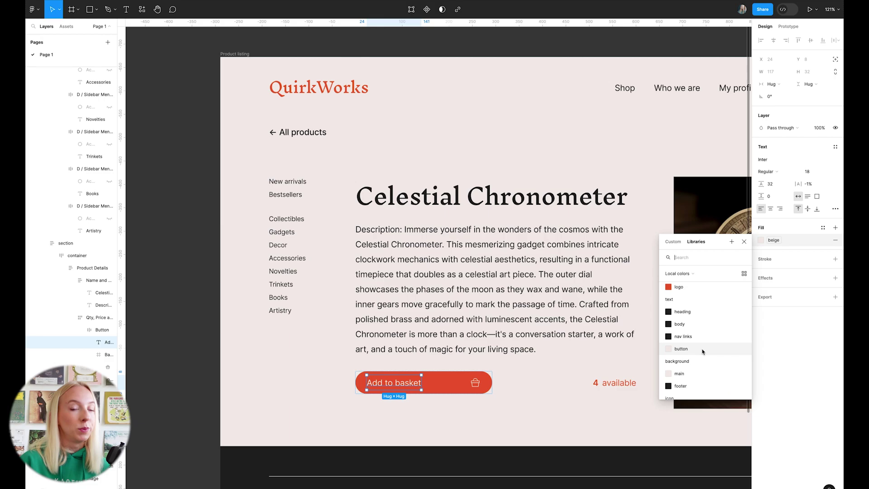
{"action": "left_click", "coordinate": [703, 352]}
{"action": "left_click", "coordinate": [545, 378]}
{"action": "scroll", "coordinate": [520, 363], "scroll_direction": "down", "scroll_amount": 5, "text": "ctrl"}
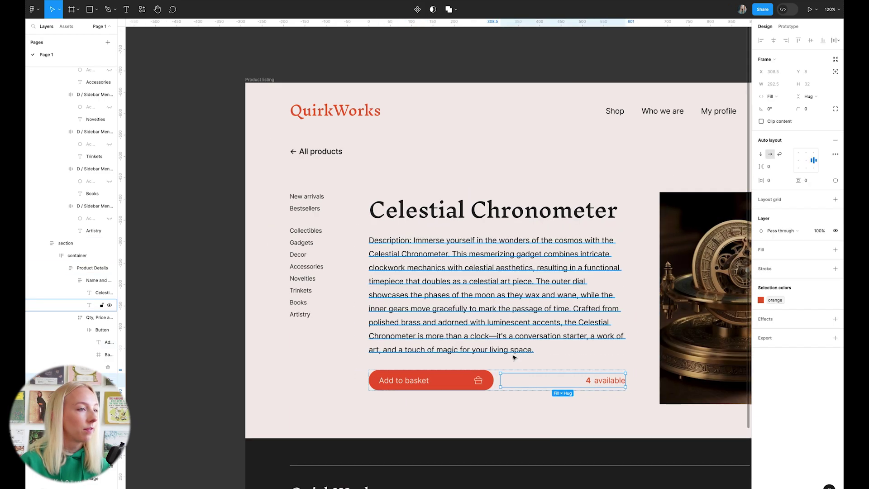
{"action": "scroll", "coordinate": [534, 353], "scroll_direction": "down", "scroll_amount": 2}
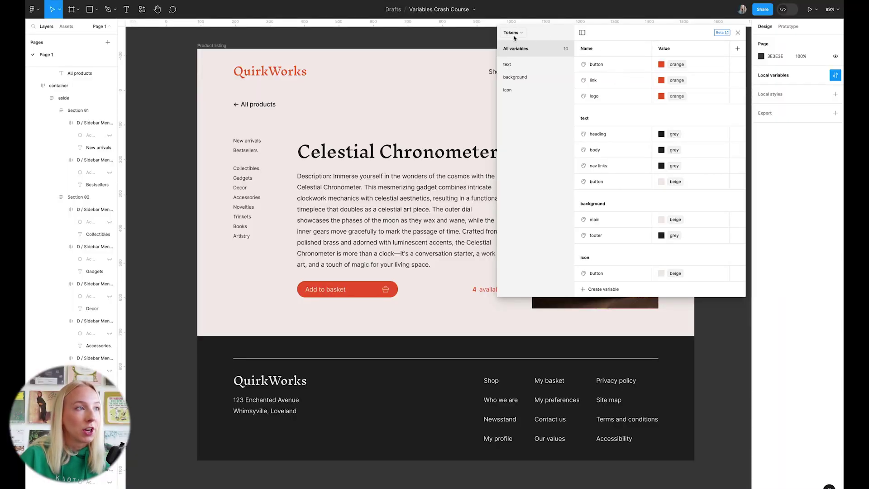
Step: Re-alias the Tokens button variable from orange to the grey primitive, then close the variables table
{"action": "left_click", "coordinate": [662, 65]}
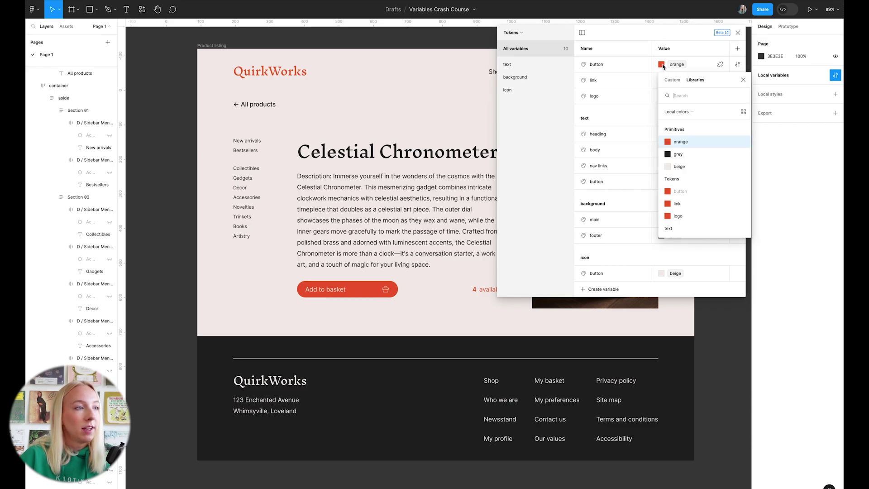
{"action": "left_click", "coordinate": [667, 154]}
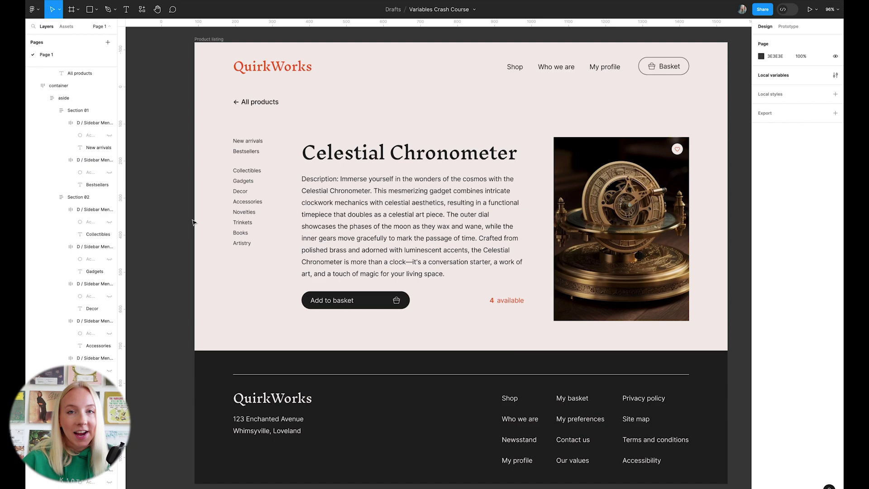
{"action": "left_click", "coordinate": [206, 219]}
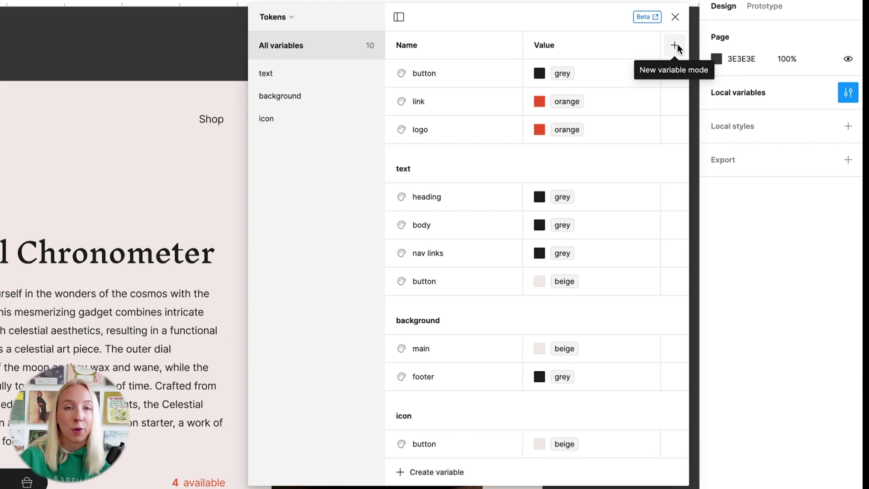
Step: Add a second mode to the Tokens collection and name the two modes Light and Dark
{"action": "left_click", "coordinate": [674, 45]}
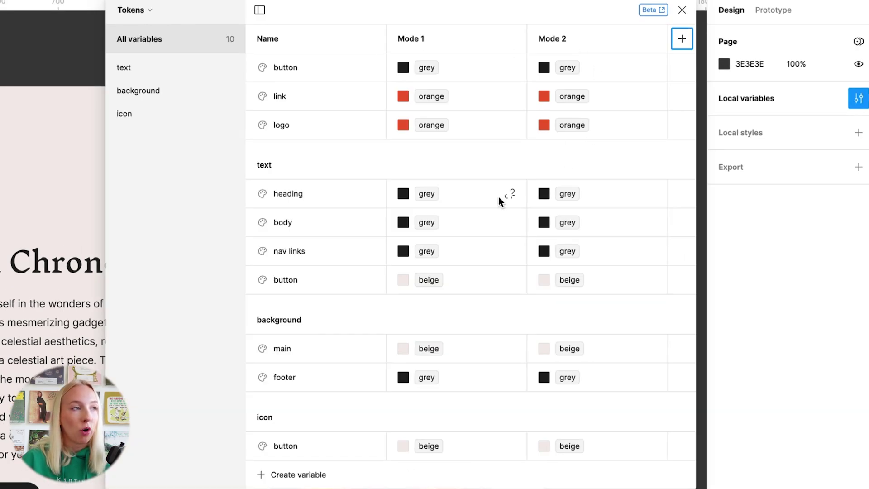
{"action": "double_click", "coordinate": [429, 41]}
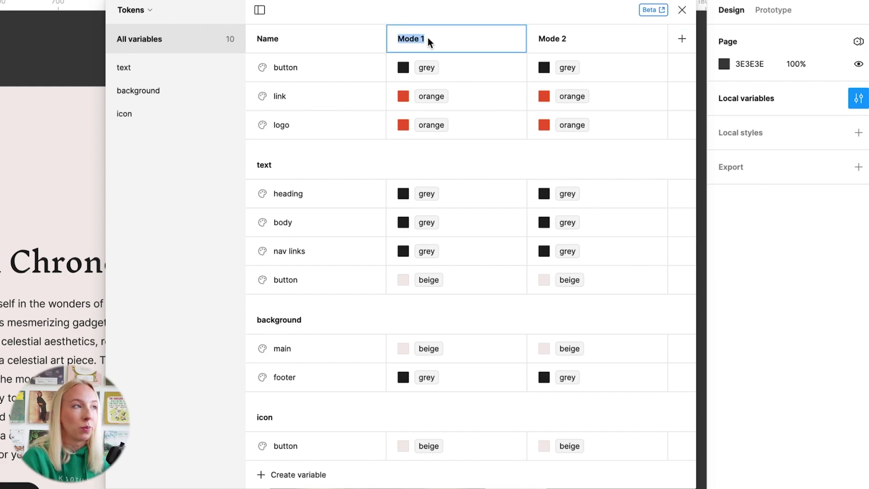
{"action": "type", "text": "Light"}
{"action": "double_click", "coordinate": [565, 39]}
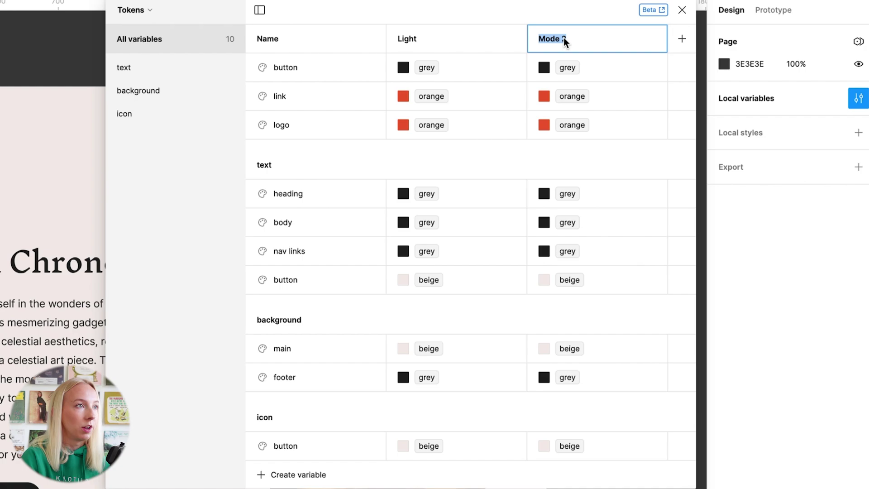
{"action": "type", "text": "Dark"}
{"action": "key", "text": "Return"}
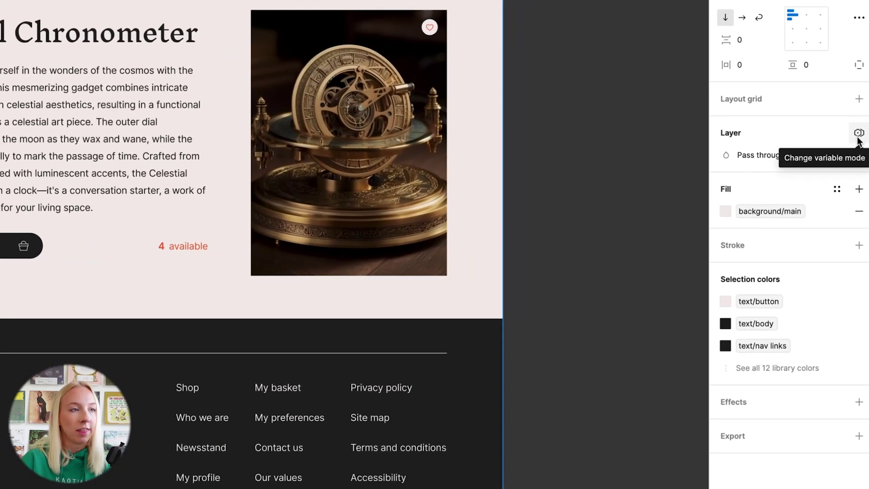
Step: Set the Product listing frame's Tokens mode explicitly to Light, then switch it to Dark
{"action": "left_click", "coordinate": [859, 136]}
{"action": "mouse_move", "coordinate": [839, 180]}
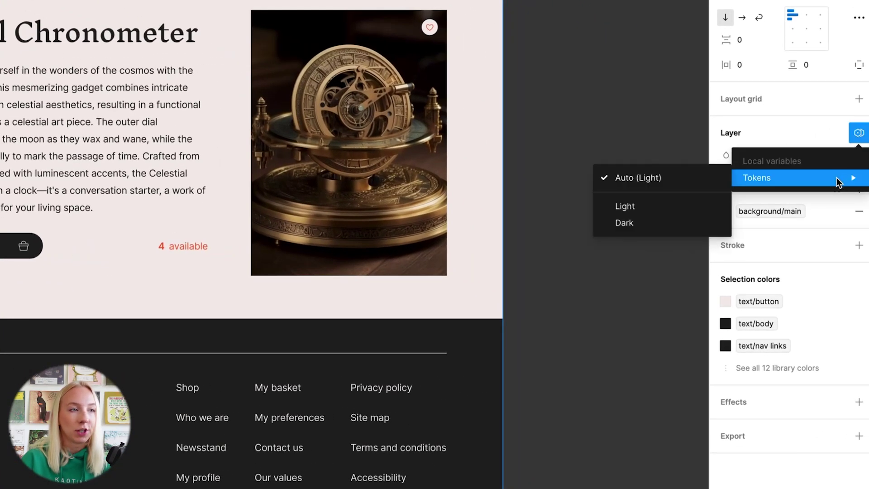
{"action": "left_click", "coordinate": [652, 206]}
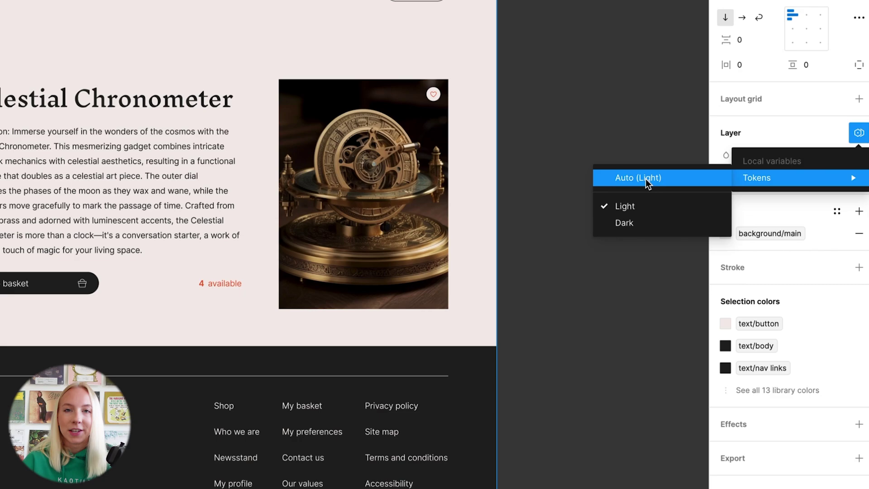
{"action": "left_click", "coordinate": [646, 225]}
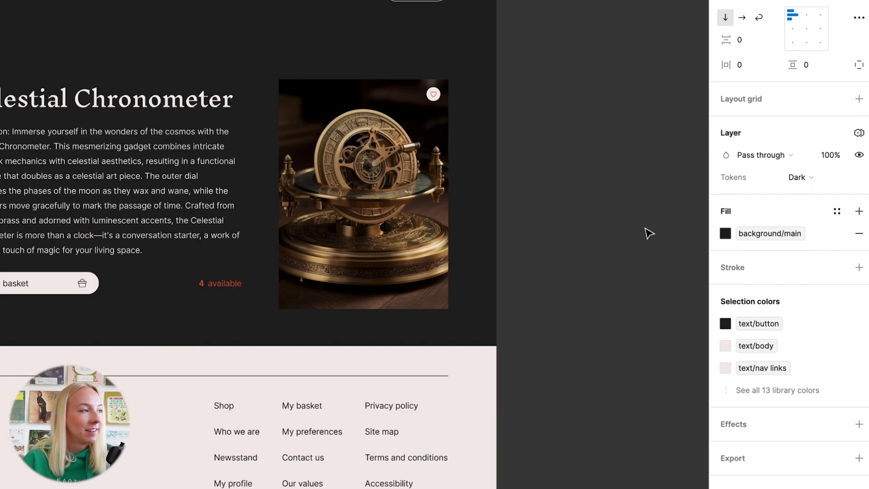